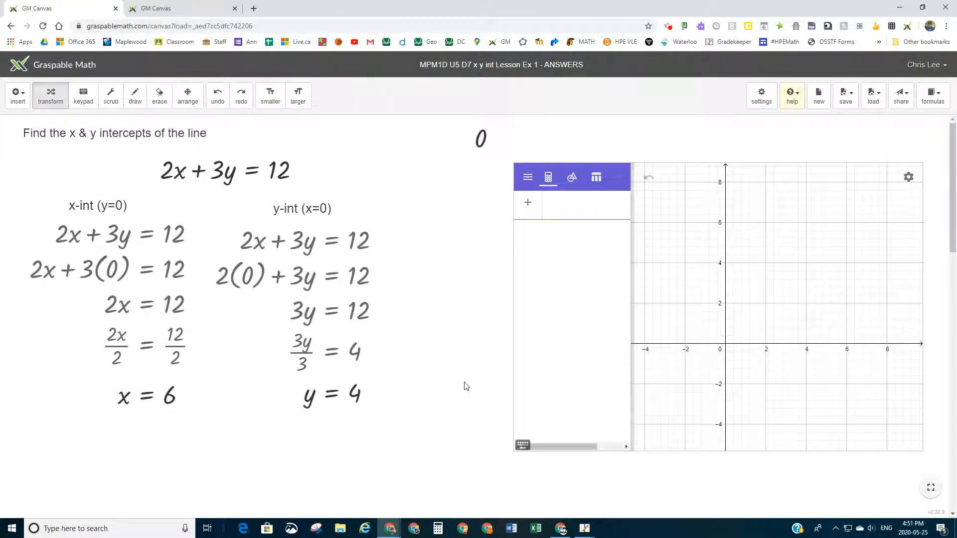
Step: Copy the lower 2x + 3y = 12 equation into the empty space beside the solutions and edit the copy to 2x = 12
scroll(445, 384, "down", 10)
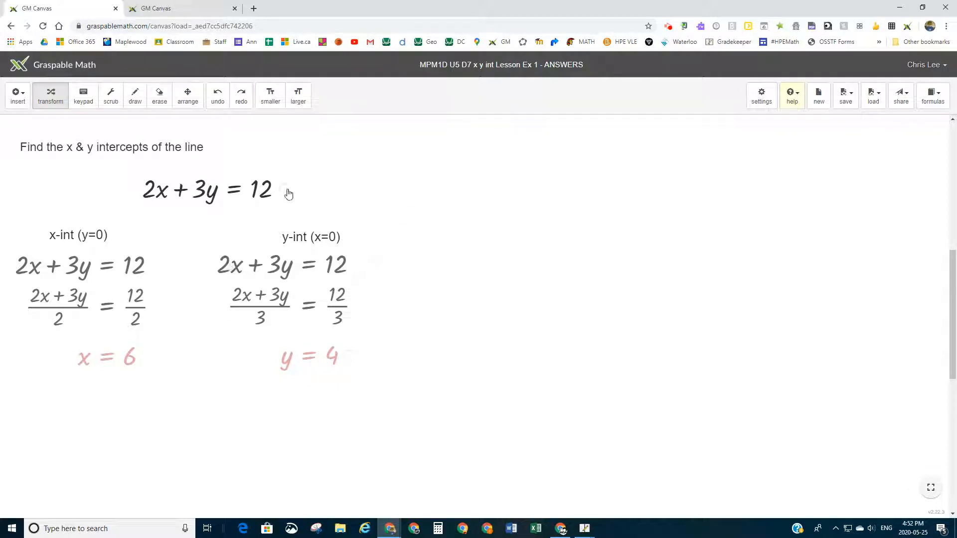
left_click_drag(287, 190, 619, 268)
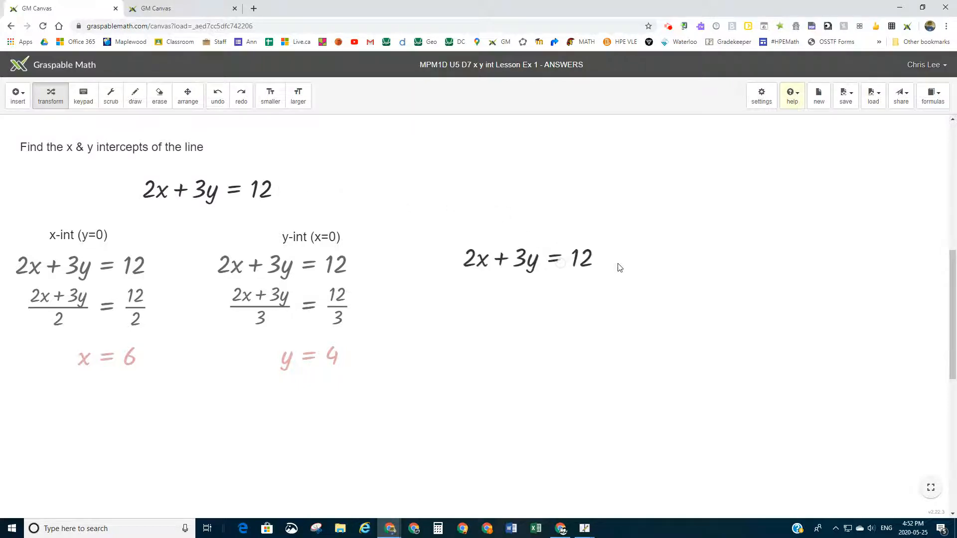
double_click(606, 259)
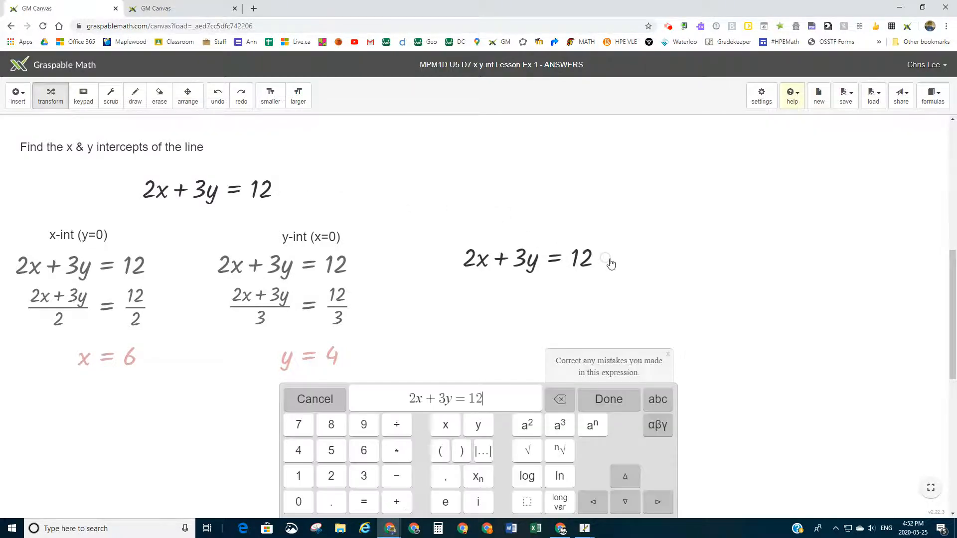
left_click(450, 411)
key("BackSpace")
key("BackSpace")
key("BackSpace")
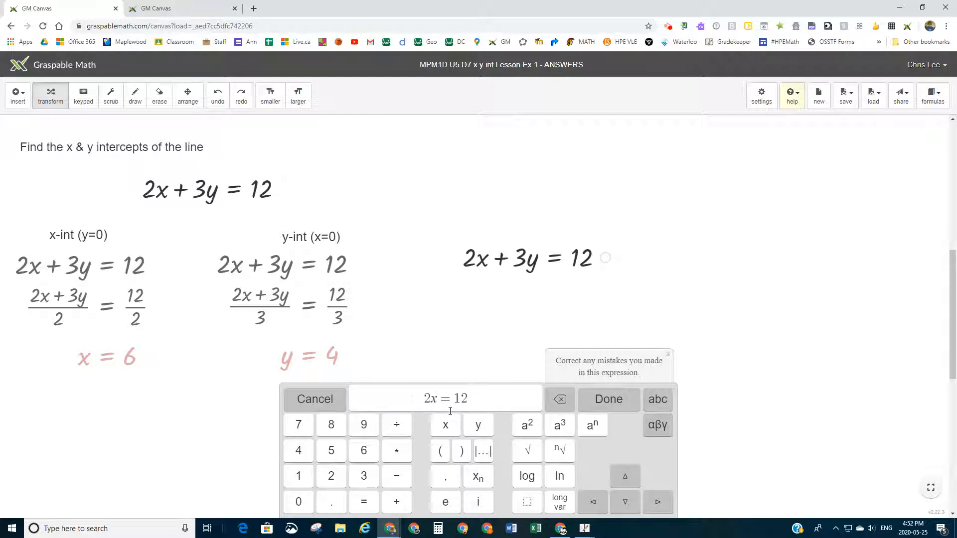
left_click(608, 400)
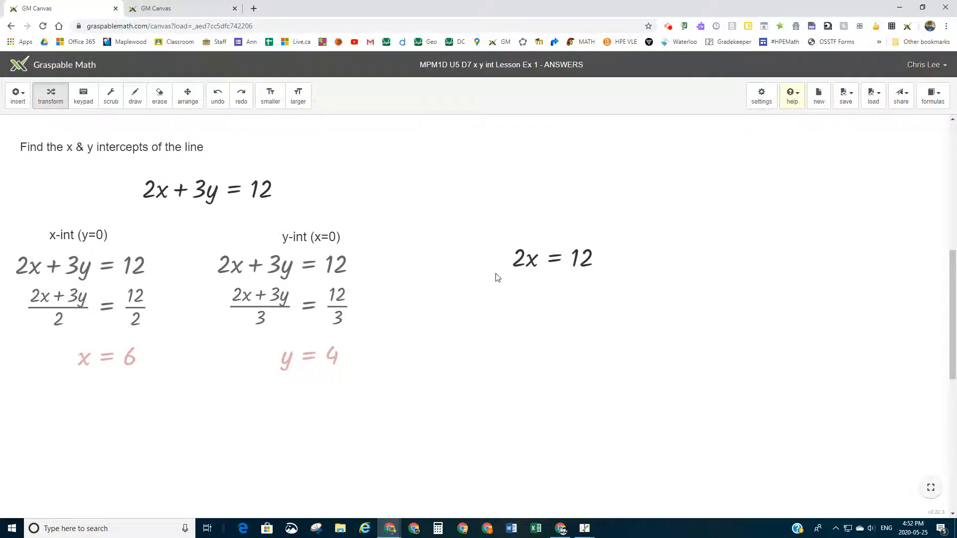
Step: Change the right side of the lower original equation to 99, making it 2x + 3y = 99
double_click(285, 192)
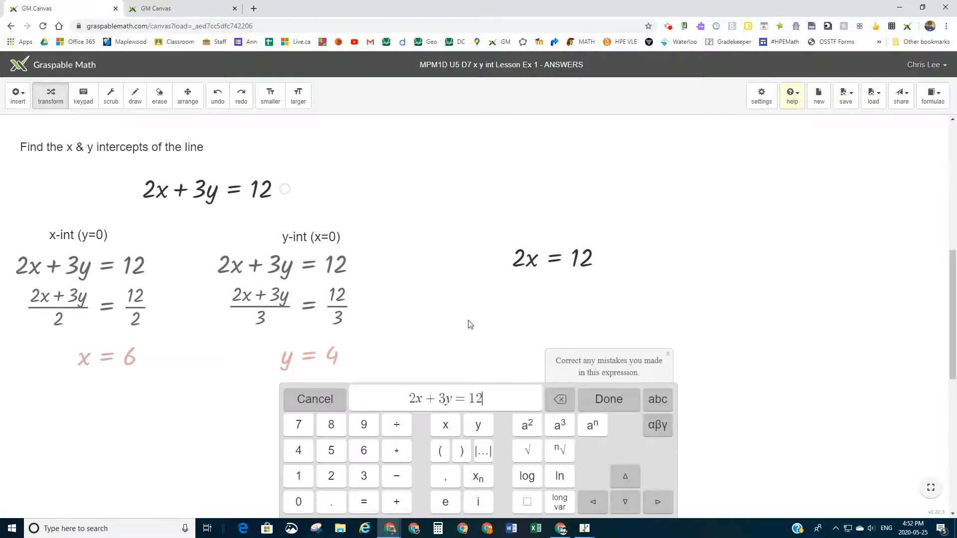
key("BackSpace")
key("BackSpace")
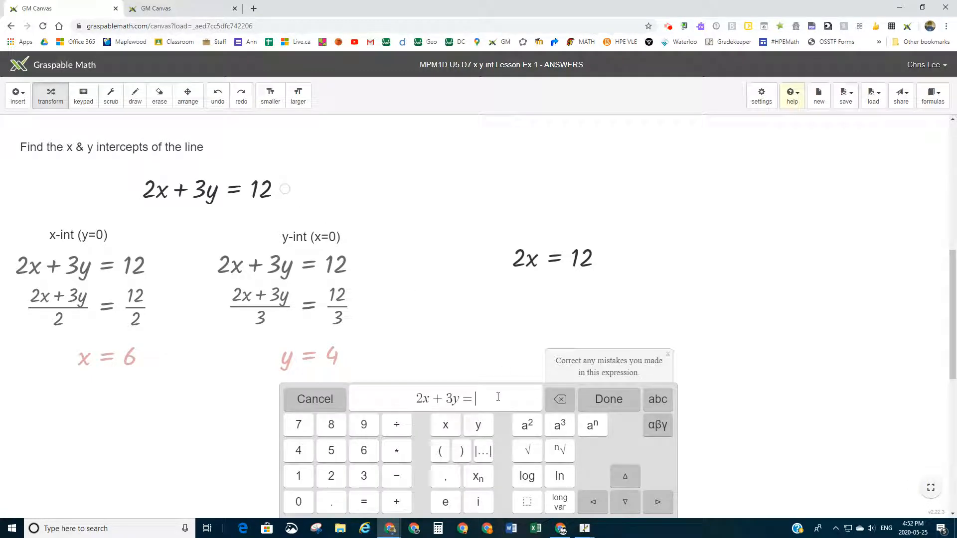
type("99")
key("Return")
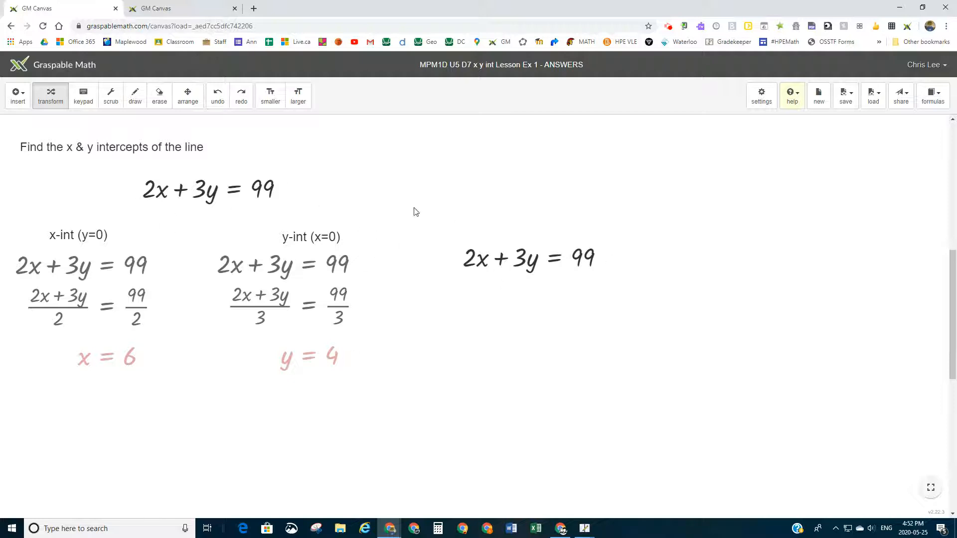
Step: Make another copy of 2x + 3y = 99 beside the original, and undo both the copy and the change to 99
left_click_drag(286, 194, 502, 195)
left_click_drag(503, 194, 503, 195)
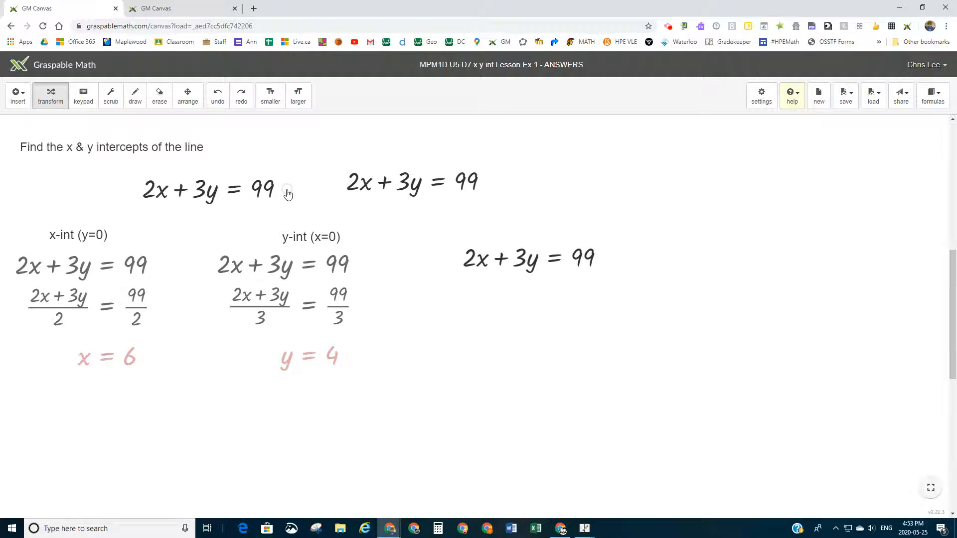
left_click(222, 100)
left_click(222, 102)
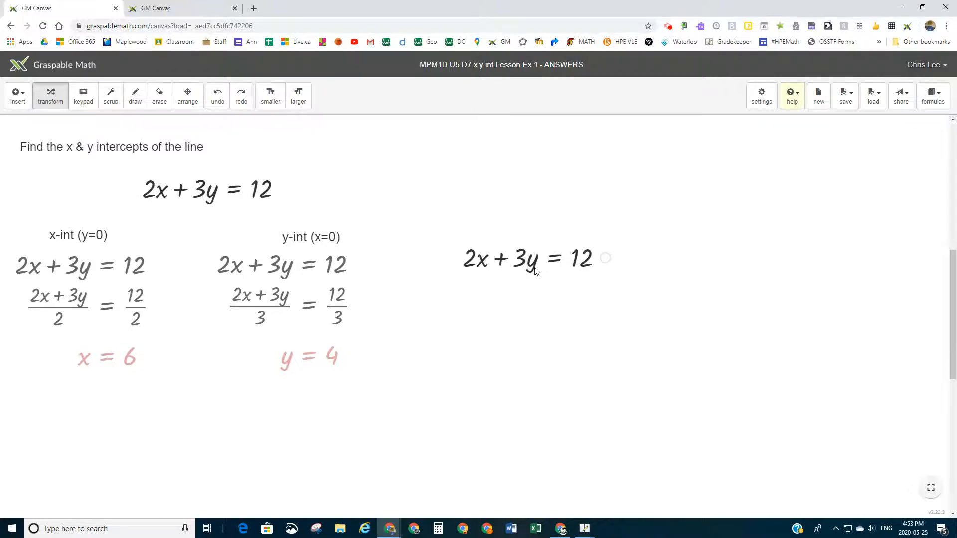
Step: Switch to the browser tab with the unsolved canvas MPM1D U5 D7 x y int Lesson Ex 1
scroll(441, 342, "up", 4)
scroll(441, 341, "down", 4)
scroll(390, 305, "up", 6)
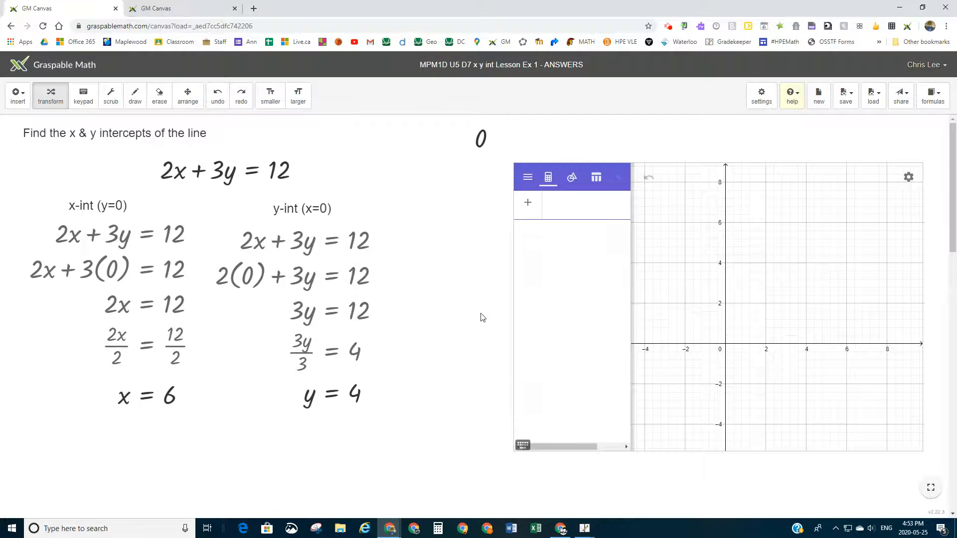
key("ctrl+Tab")
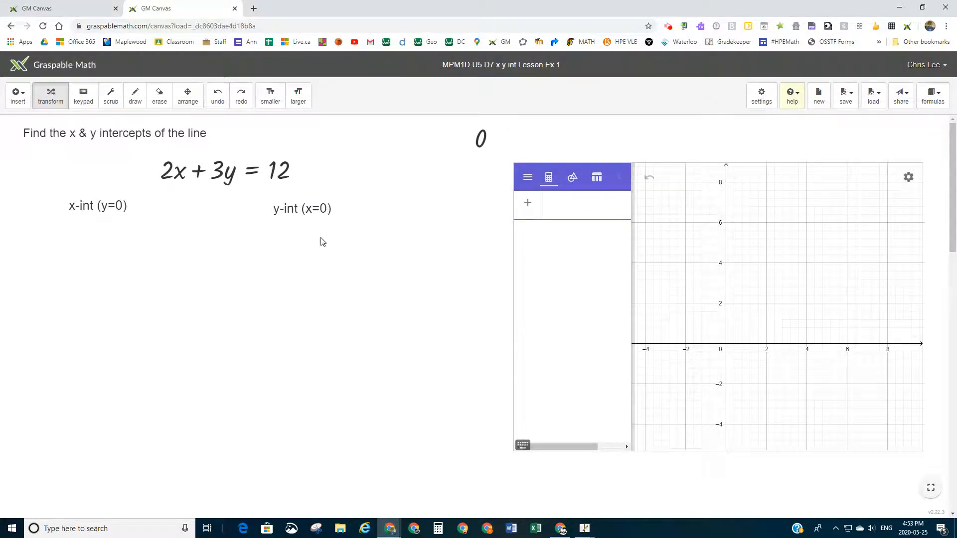
Step: Insert a separate math expression 2x = 12 and place it under the x-int (y=0) heading
left_click_drag(303, 174, 171, 261)
left_click(218, 96)
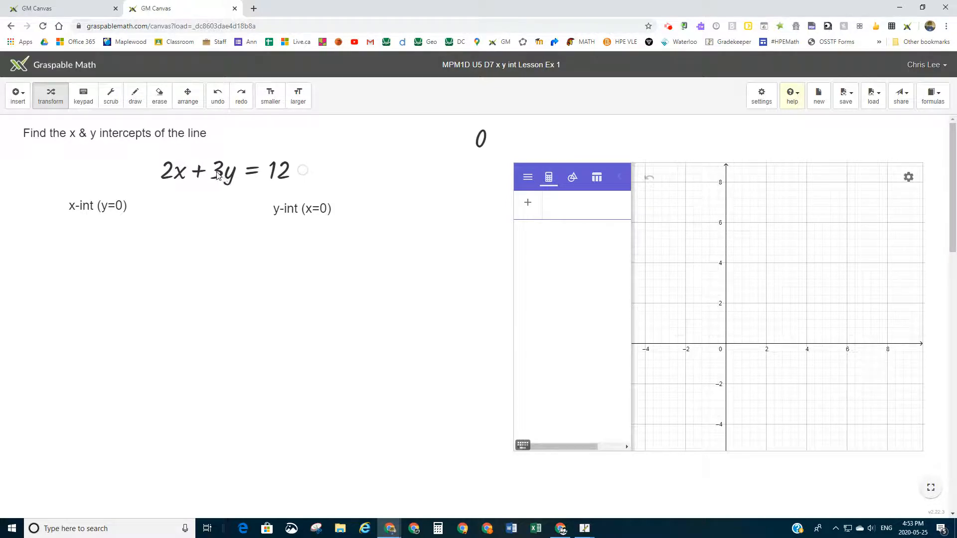
left_click(18, 95)
left_click(23, 135)
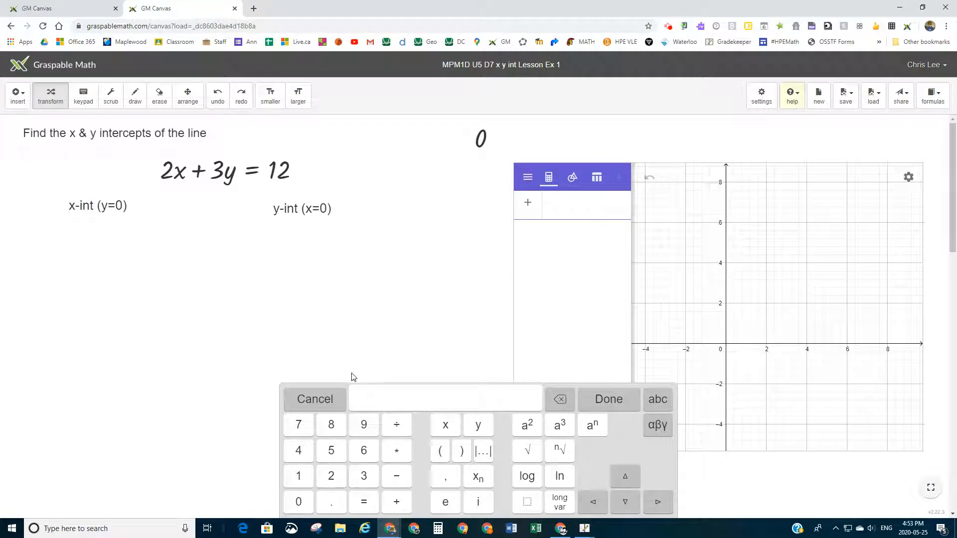
type("2x+")
key("BackSpace")
type("+")
key("BackSpace")
type("=12")
left_click(602, 404)
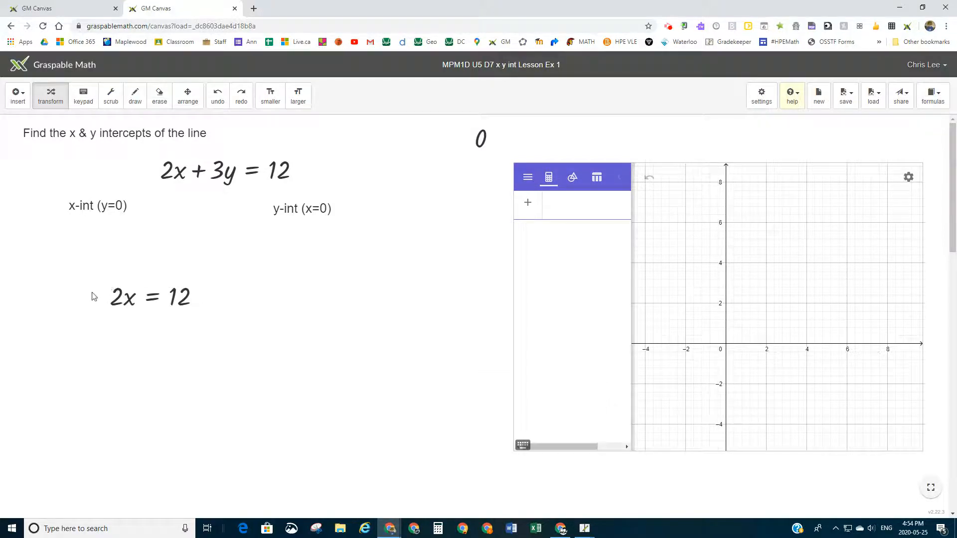
left_click_drag(103, 290, 50, 239)
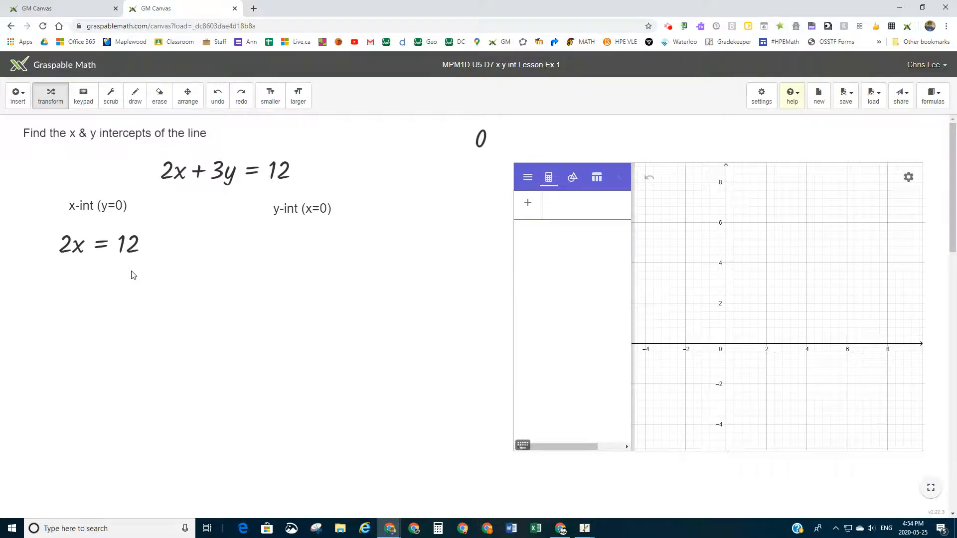
Step: Try copying the original equation below and editing the copy to 2x = 12, and undo the attempt
left_click_drag(299, 175, 324, 333)
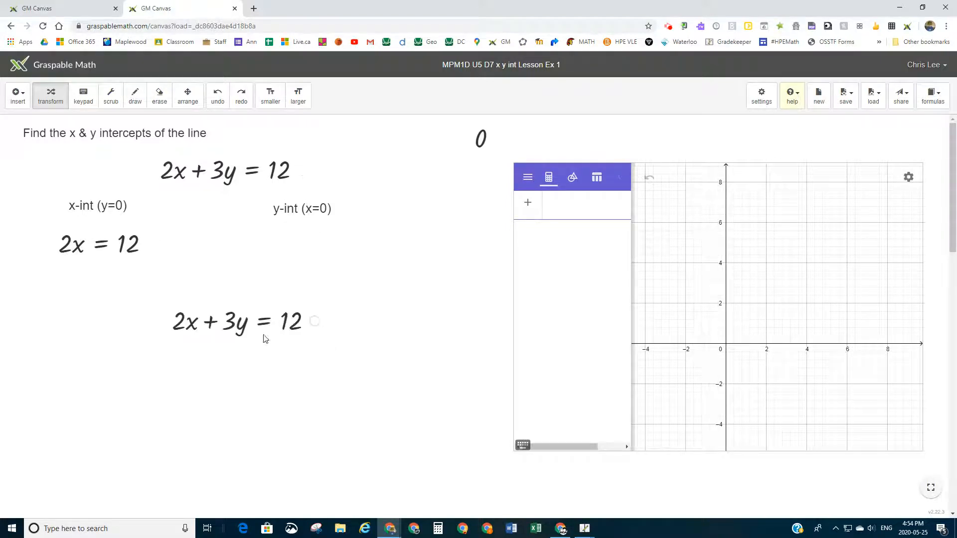
double_click(314, 321)
left_click(456, 397)
key("BackSpace")
key("BackSpace")
key("BackSpace")
key("BackSpace")
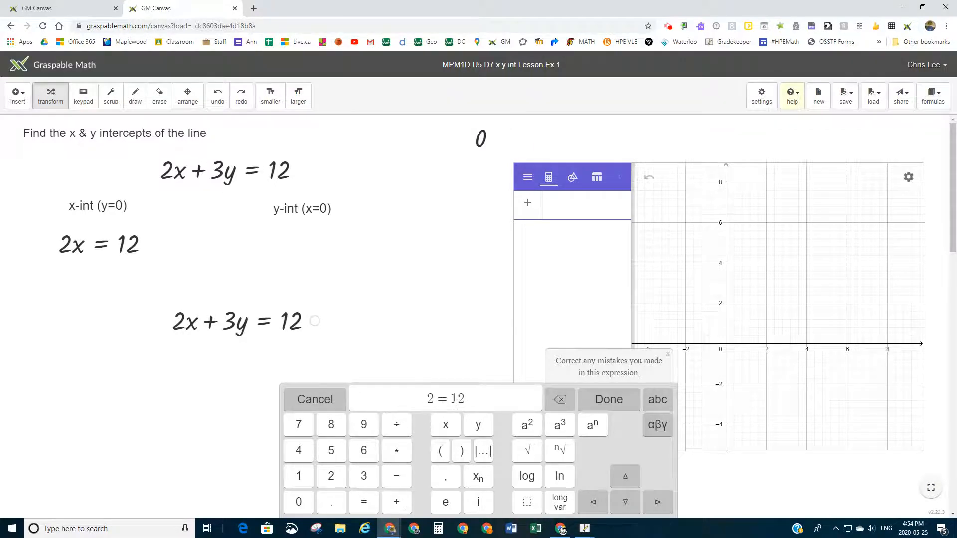
type("x")
left_click(609, 399)
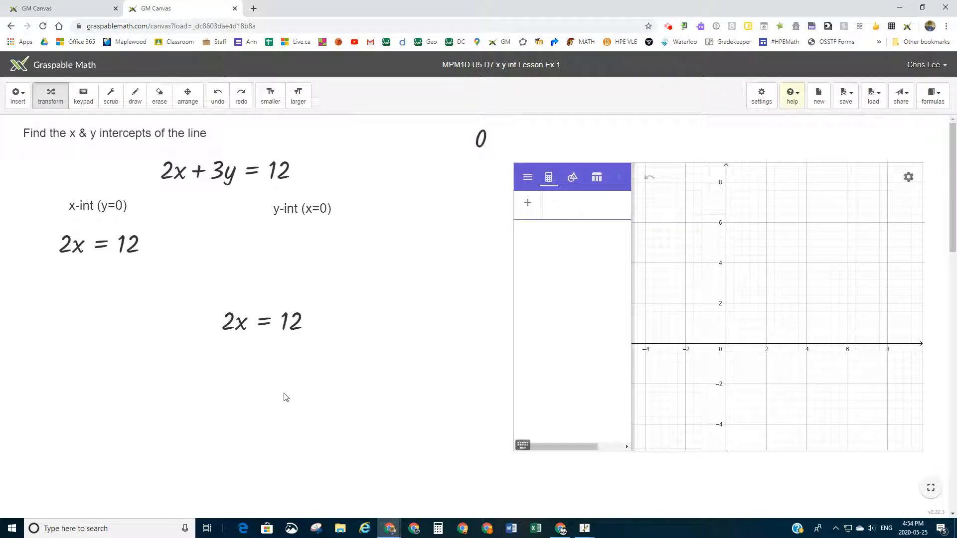
left_click(217, 97)
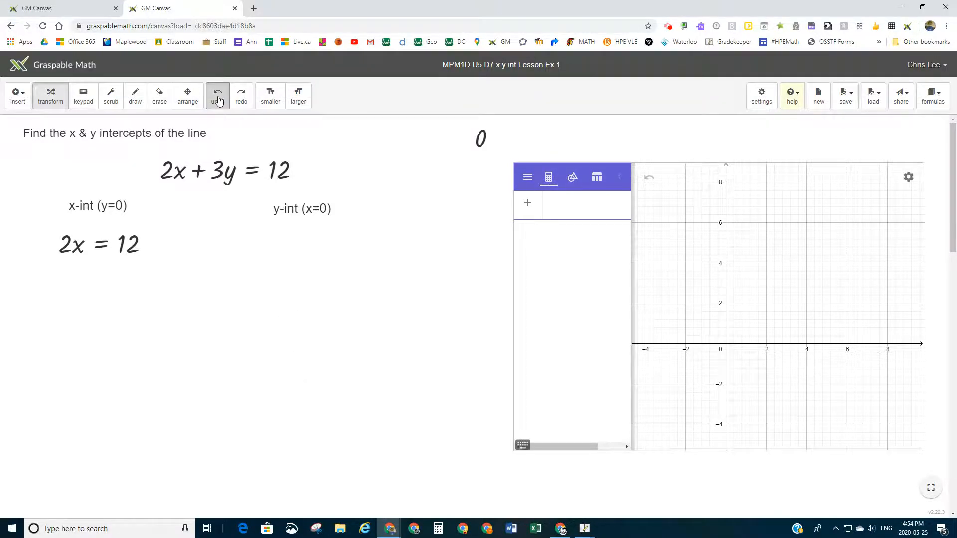
Step: Divide both sides of 2x = 12 by 2 and simplify to x = 6, hiding the intermediate 2x/2 = 6 line
left_click(101, 248)
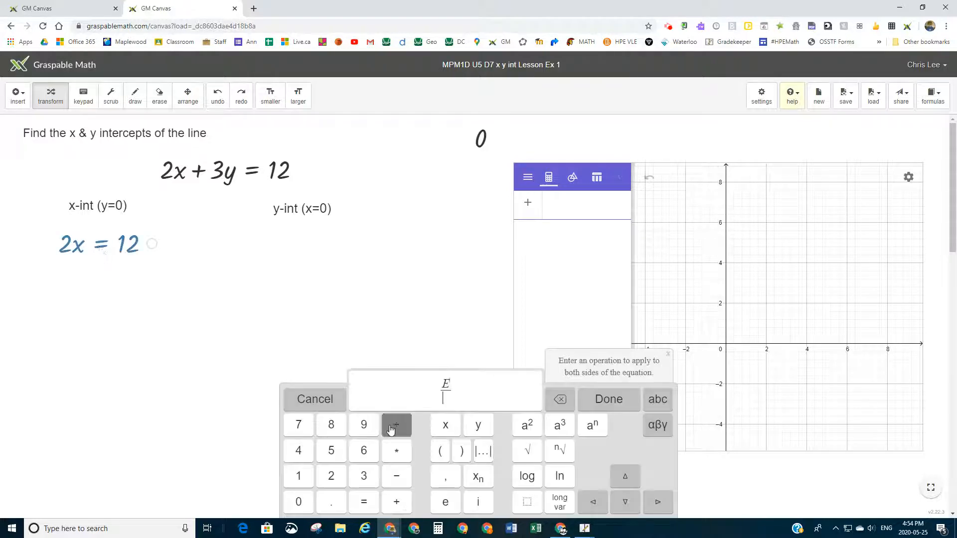
left_click(332, 475)
left_click(608, 400)
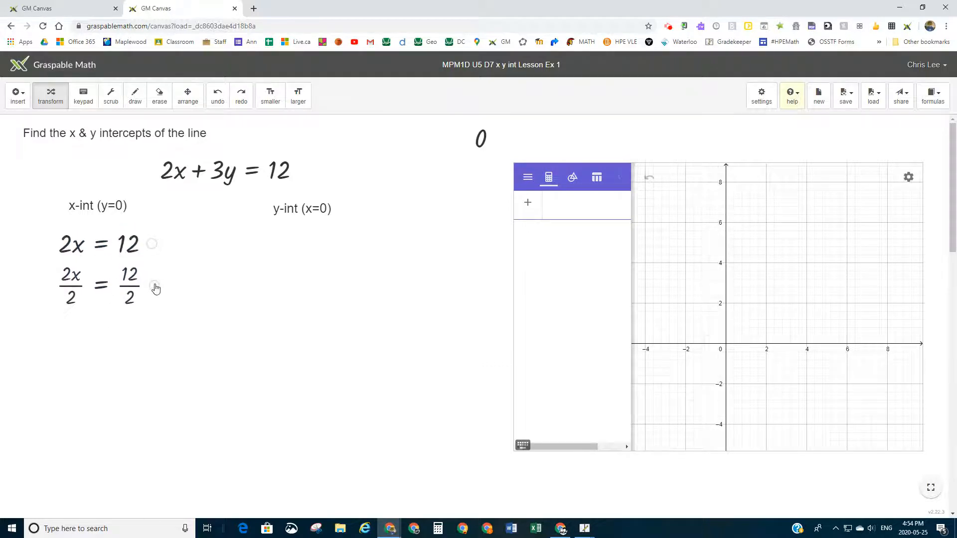
left_click(127, 292)
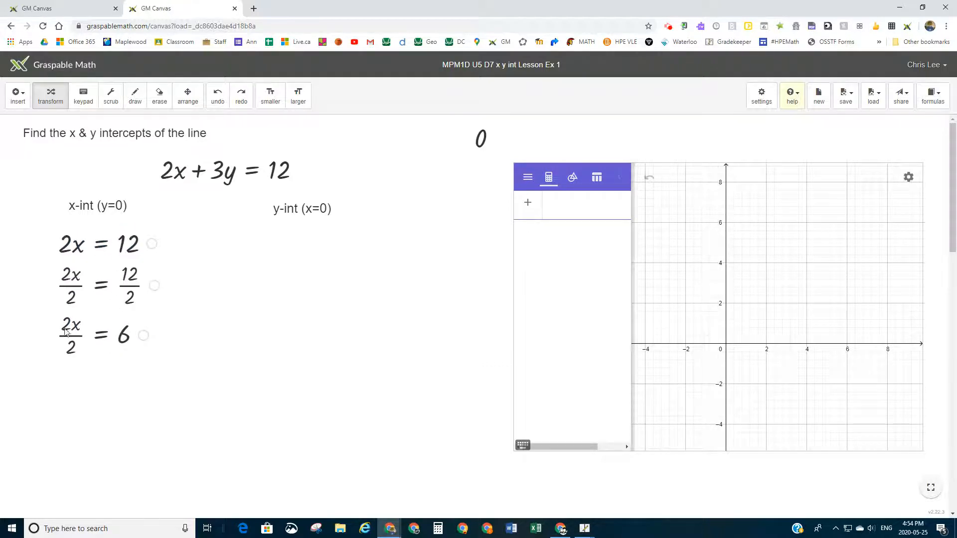
left_click(75, 342)
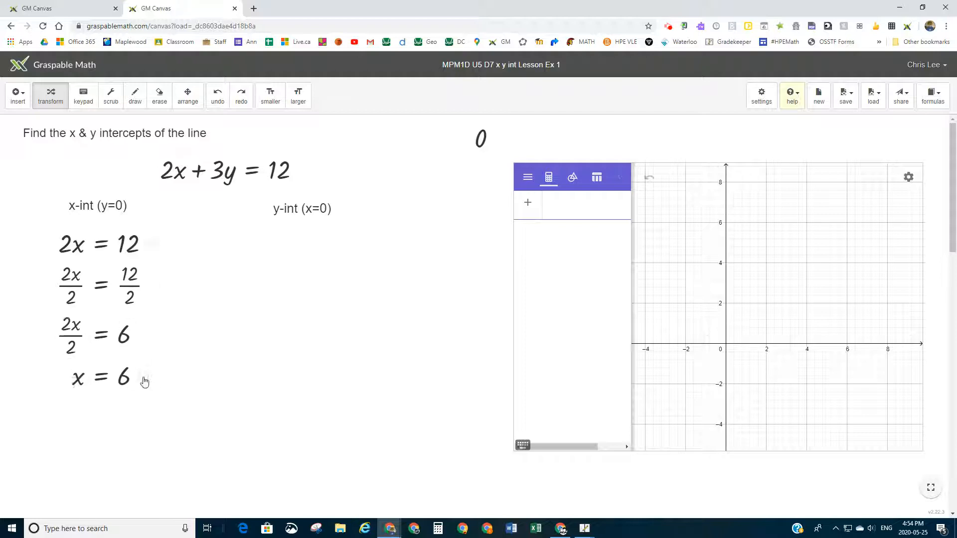
left_click(141, 343)
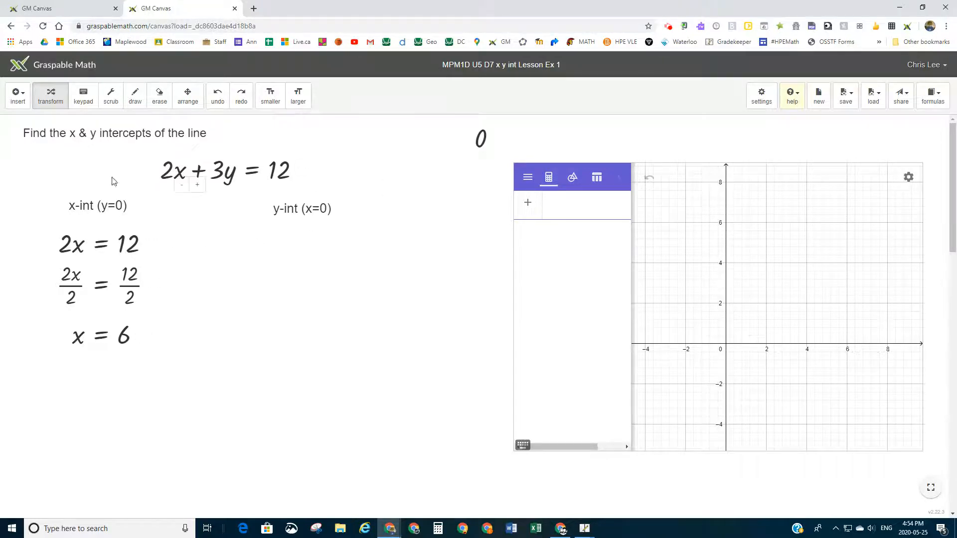
left_click(13, 98)
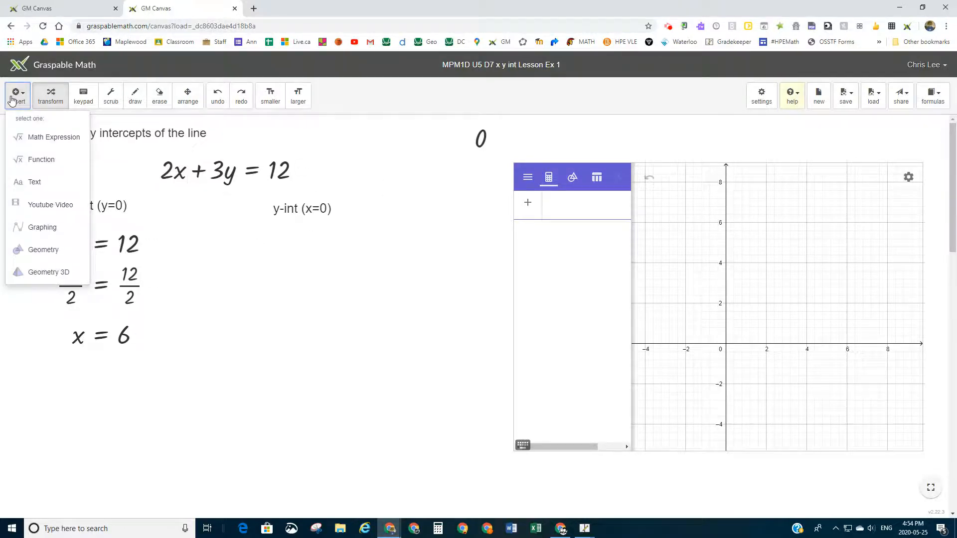
left_click(31, 137)
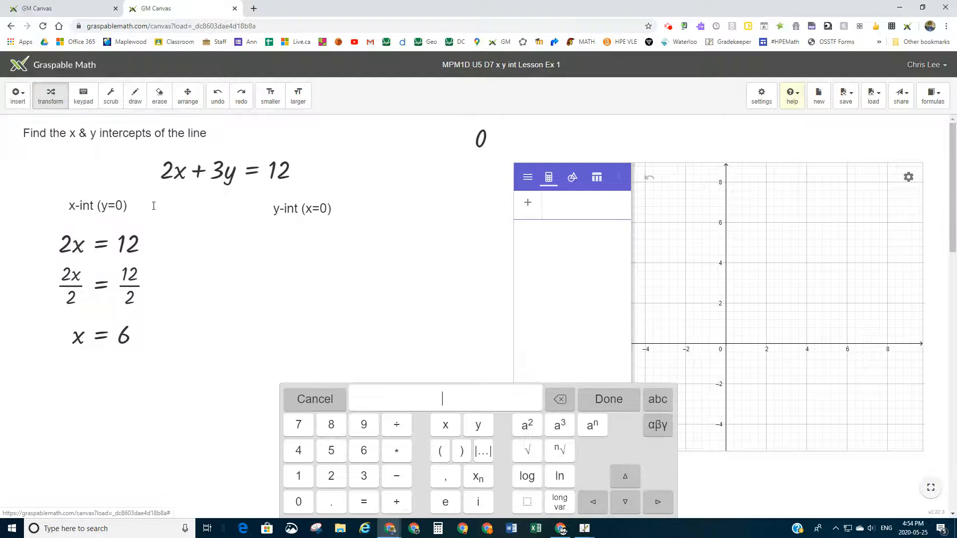
left_click(613, 406)
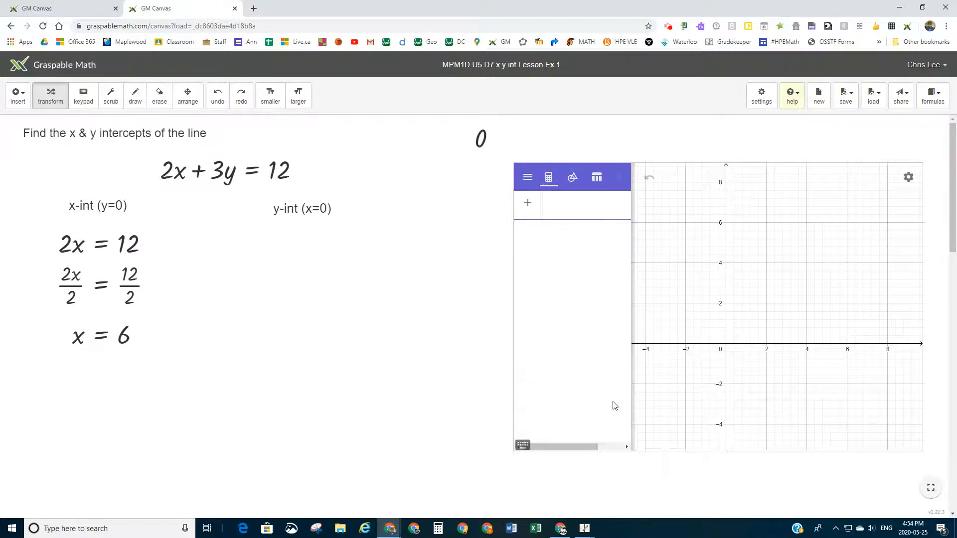
Step: Insert a separate math expression 3y = 12 and place it under the y-int (x=0) heading
left_click(255, 265)
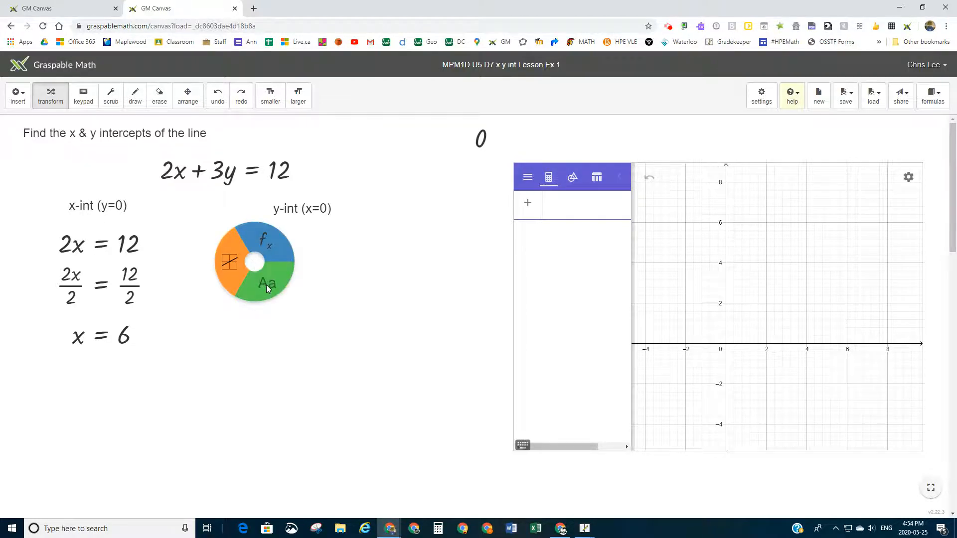
left_click(263, 247)
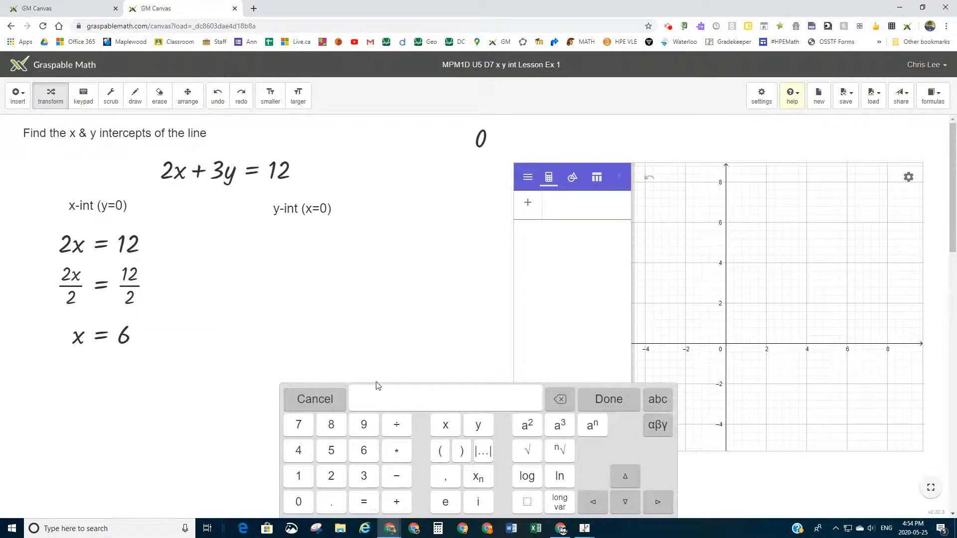
type("3y=12")
left_click(594, 406)
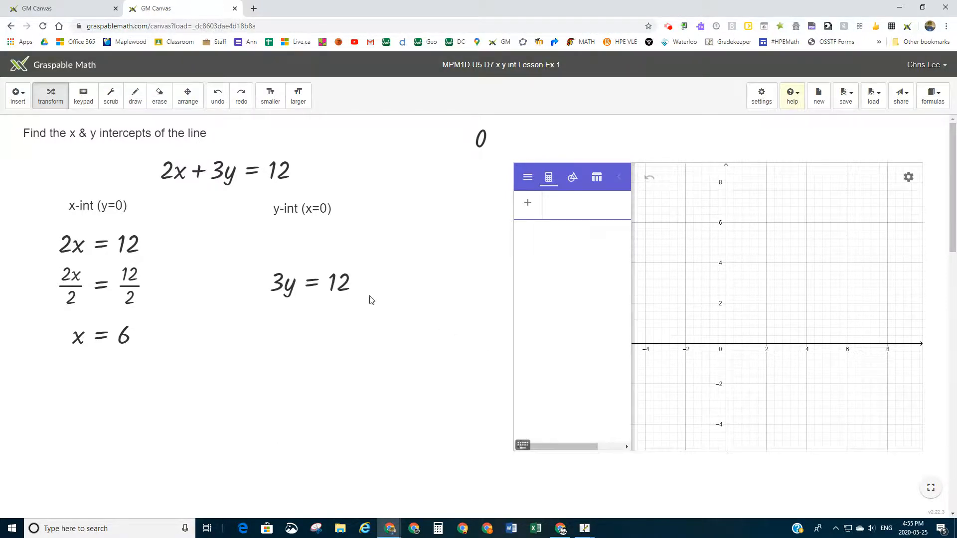
left_click_drag(261, 278, 254, 237)
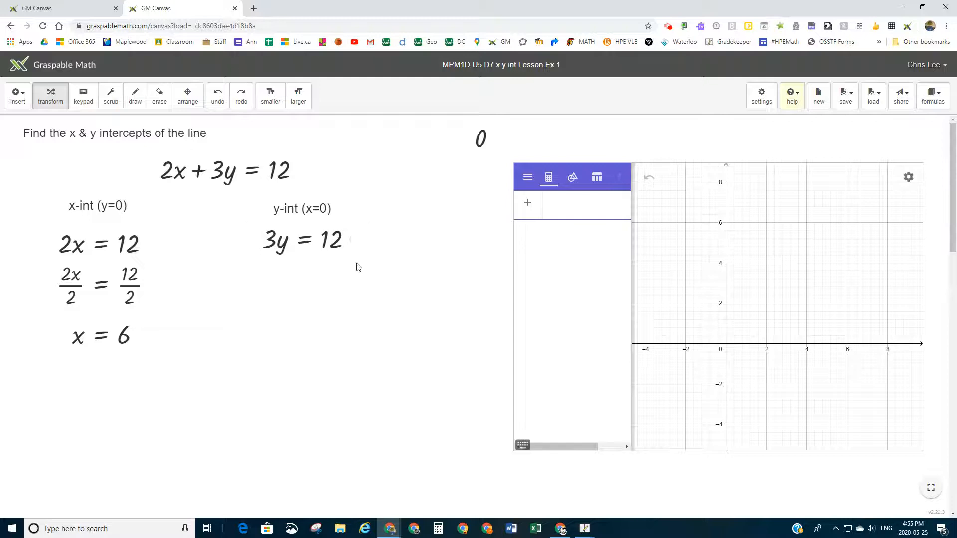
Step: Divide both sides of 3y = 12 by 3 and simplify both fractions to reach y = 4
left_click(310, 241)
left_click(364, 476)
left_click(594, 406)
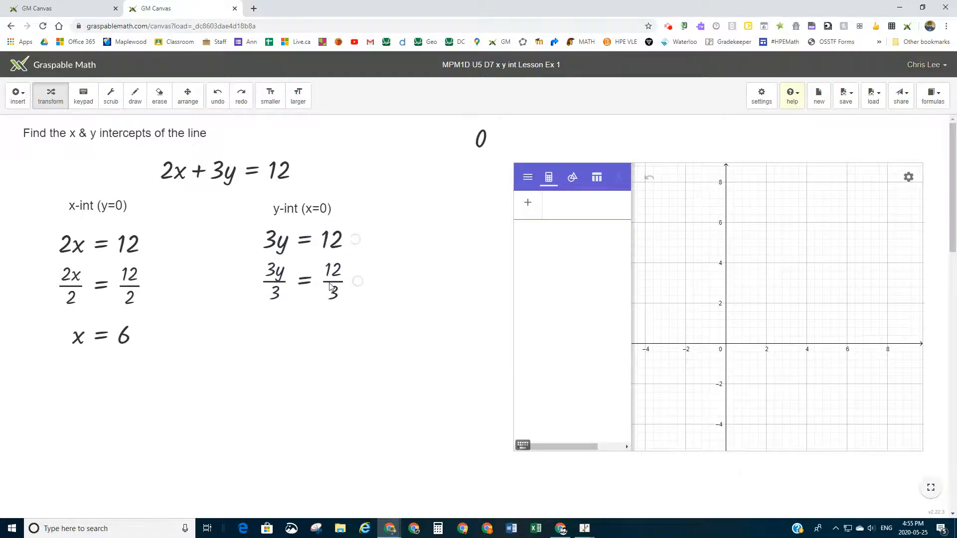
left_click(330, 283)
left_click(273, 283)
Step: Test the link to the solutions by changing the original equation's right side to 99, and undo the change
double_click(304, 174)
key("BackSpace")
key("BackSpace")
type("99")
key("Return")
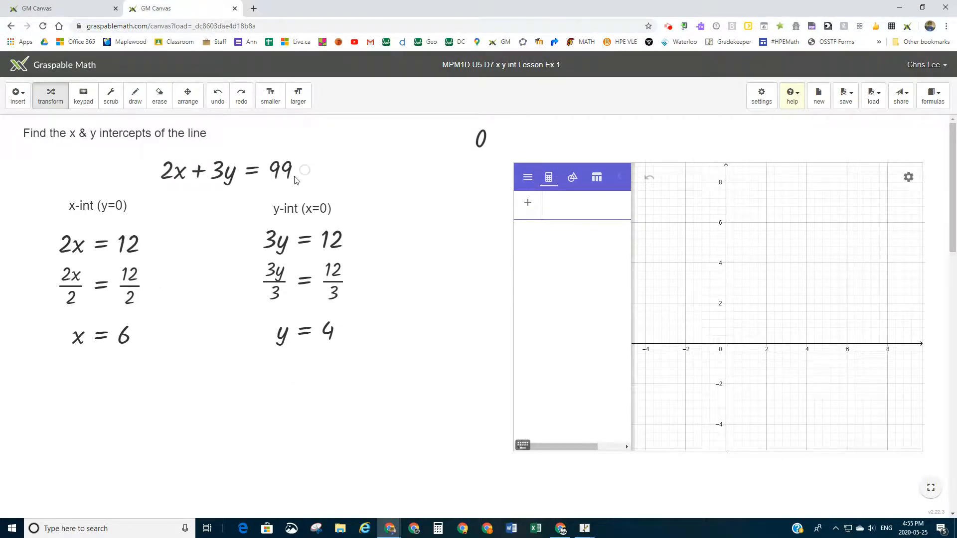
left_click(217, 96)
scroll(307, 481, "down", 4)
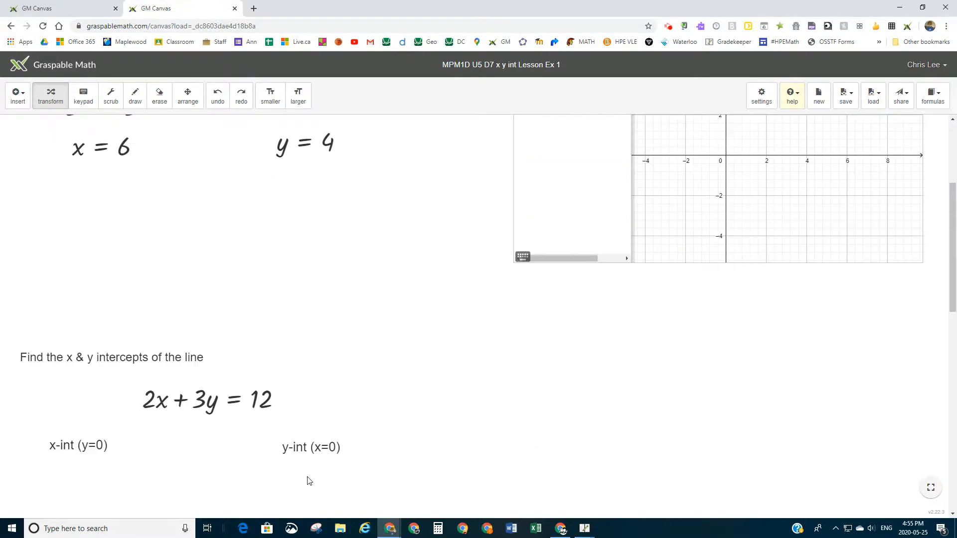
scroll(308, 481, "down", 4)
scroll(312, 420, "up", 5)
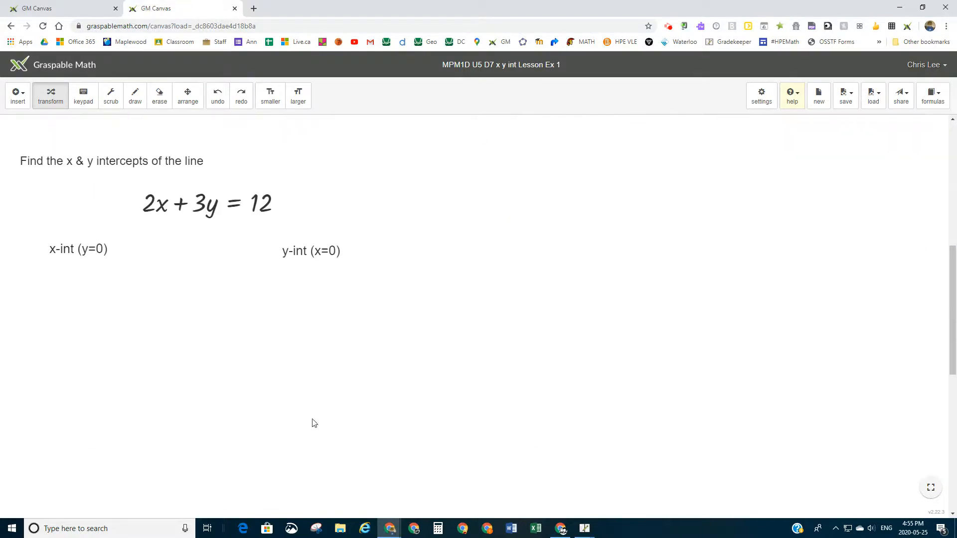
Step: Switch to the ANSWERS canvas and graph 2x + 3y = 24 in the embedded graphing calculator
left_click(56, 10)
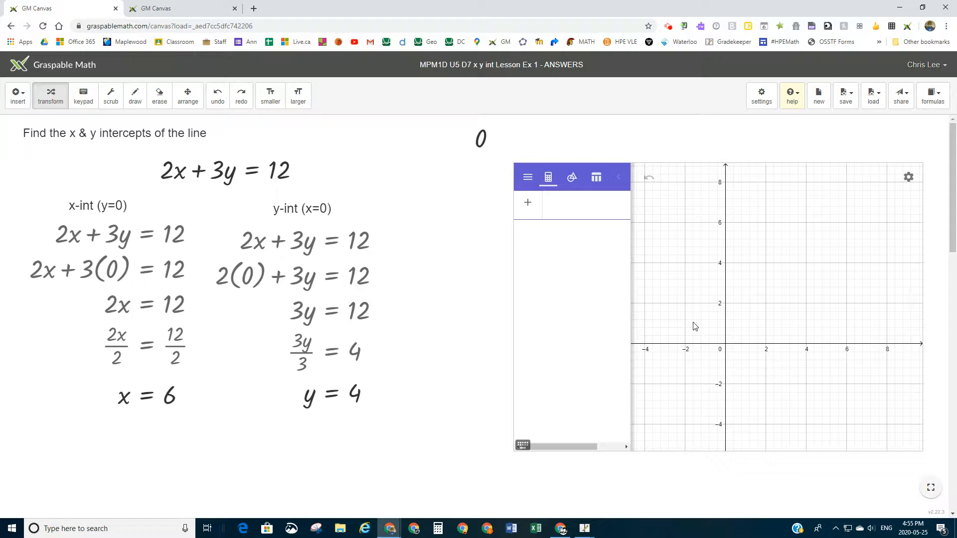
left_click(563, 203)
type("2x")
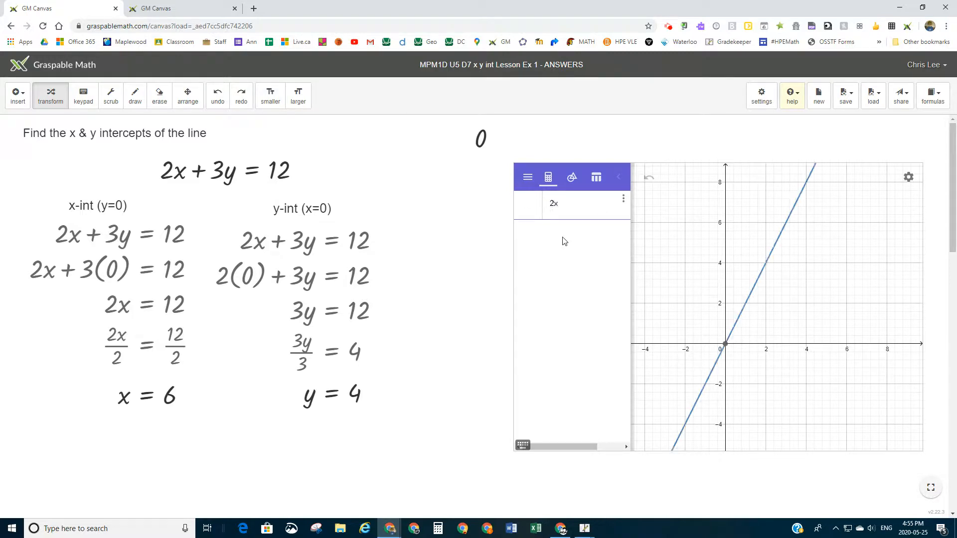
type(" + 3y = 24")
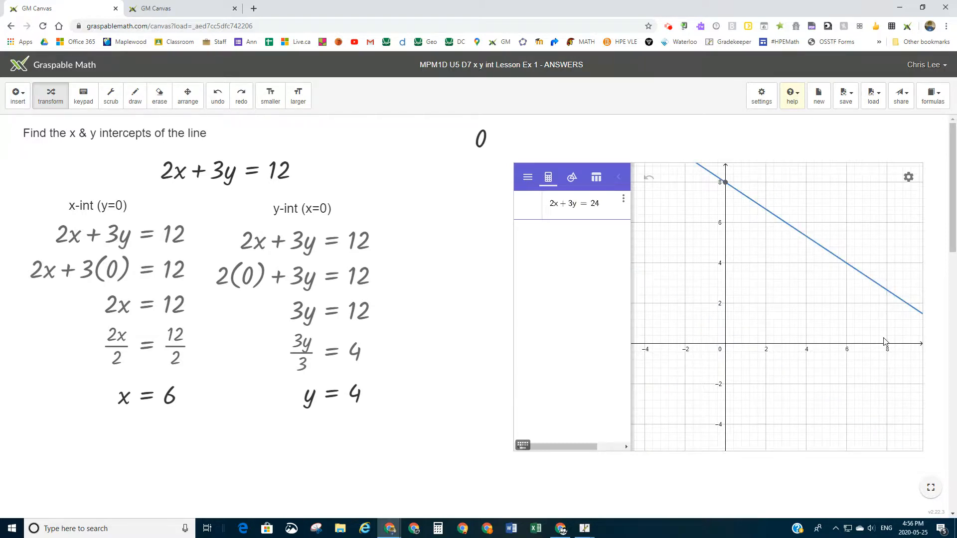
left_click_drag(833, 329, 790, 364)
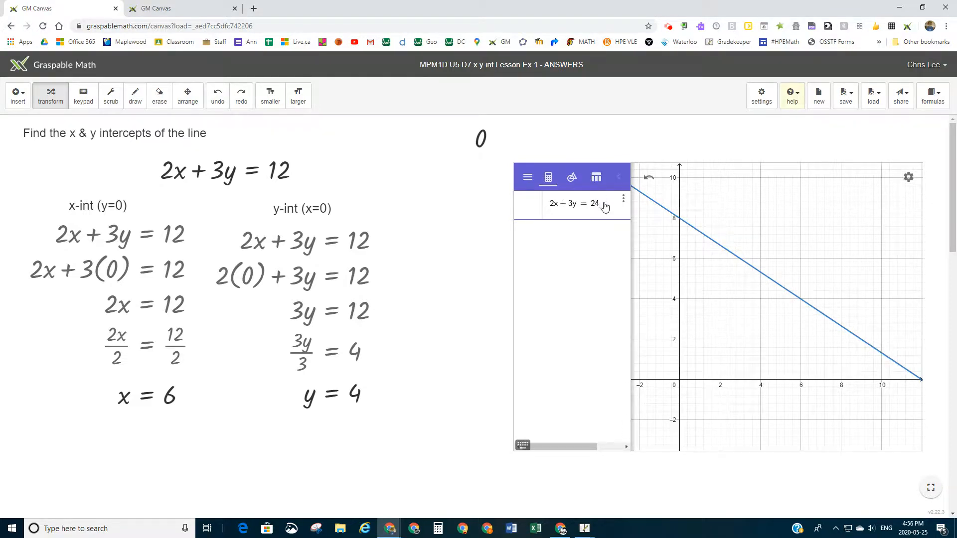
Step: Change the right side of the graphed equation to 12, so that it reads 2x + 3y = 12
key("BackSpace")
key("BackSpace")
type("12")
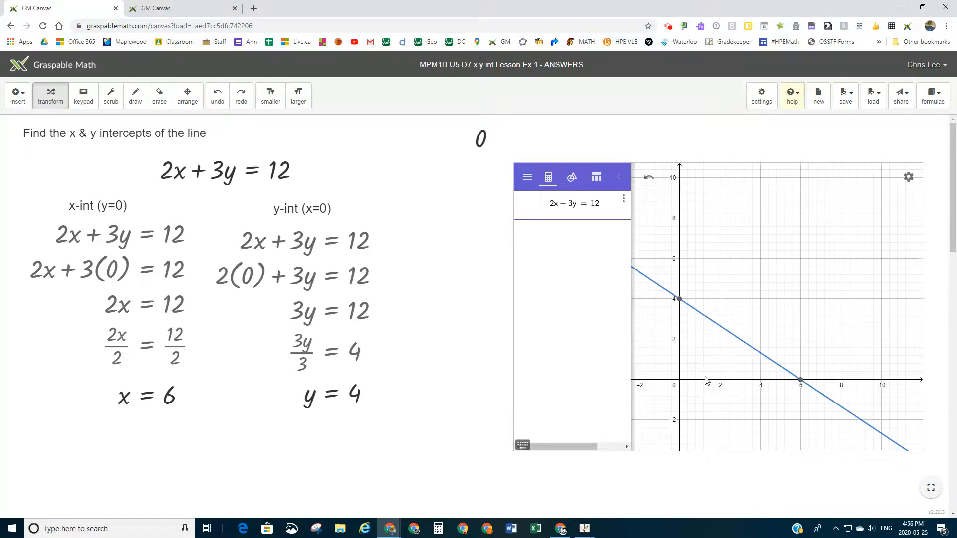
left_click_drag(709, 356, 739, 306)
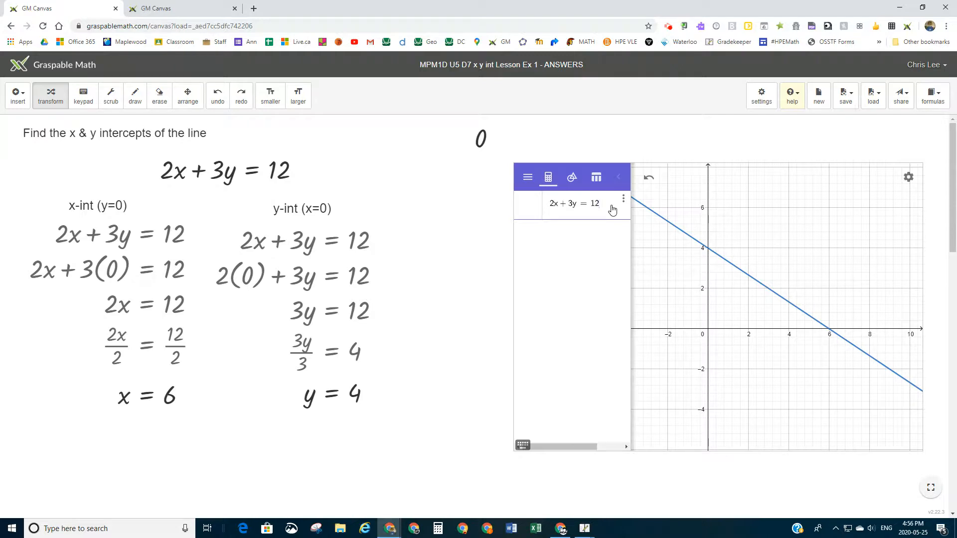
key("Return")
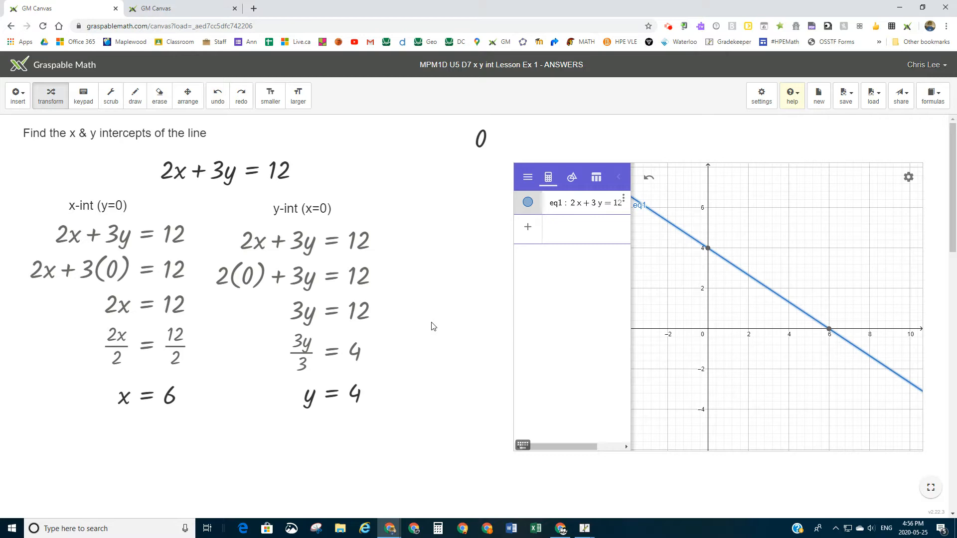
scroll(434, 326, "down", 10)
scroll(434, 326, "up", 9)
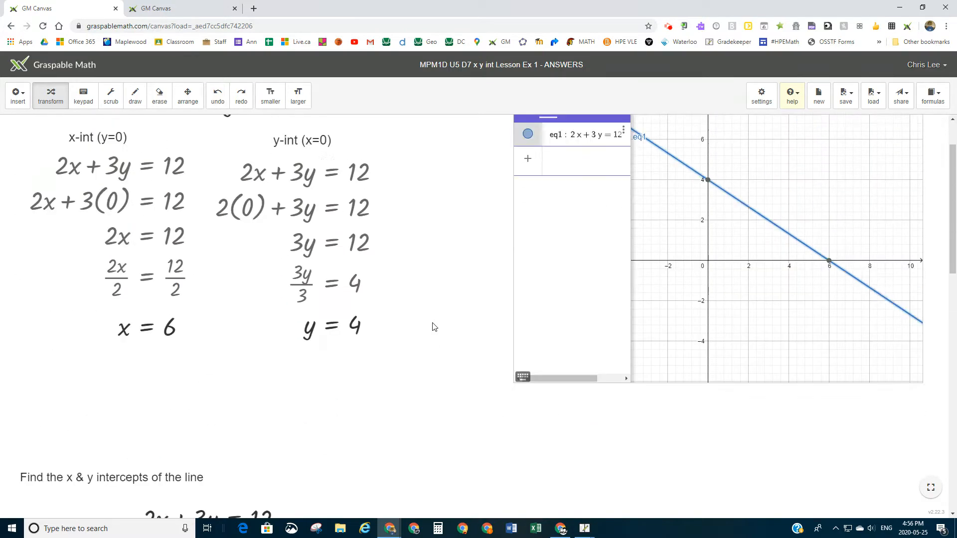
scroll(434, 327, "up", 1)
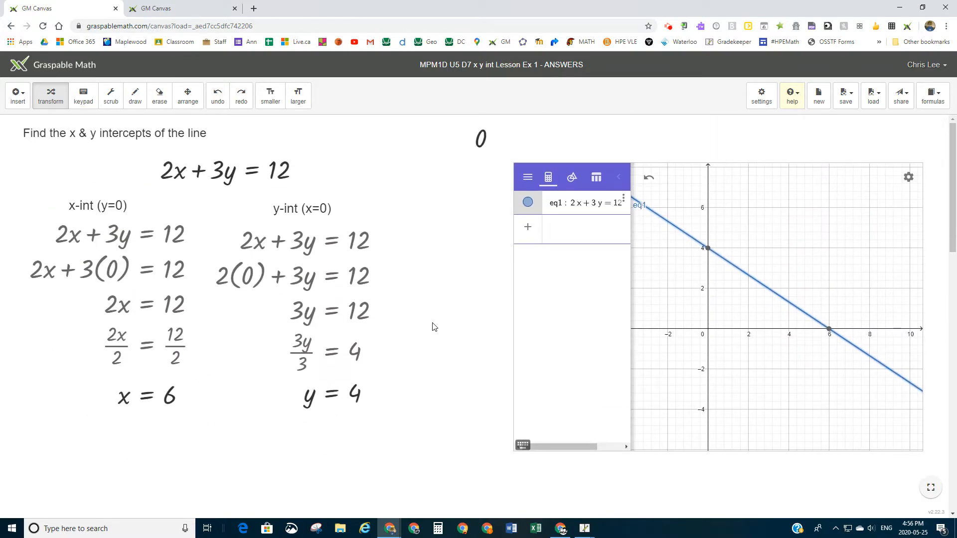